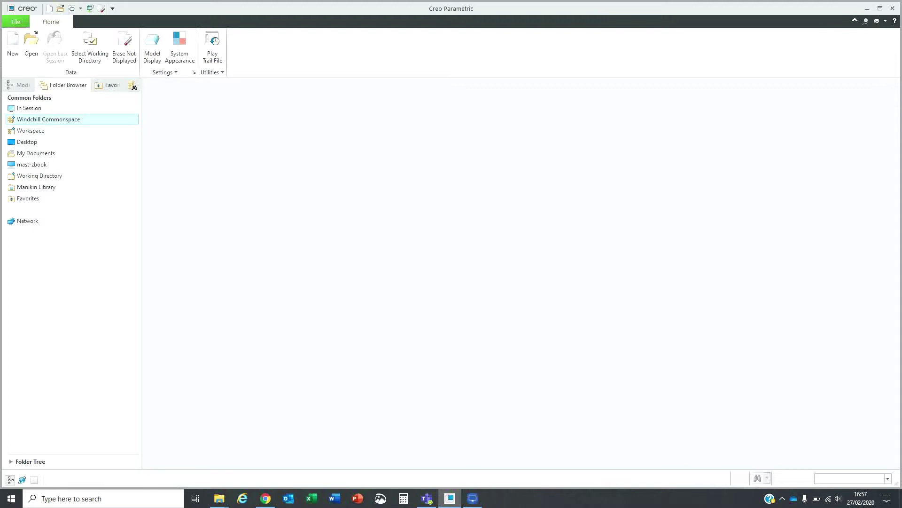
- Preview the commonspace thumbnails and open the INN-0000.ASM motorbike assembly in Creo
left_click(59, 121)
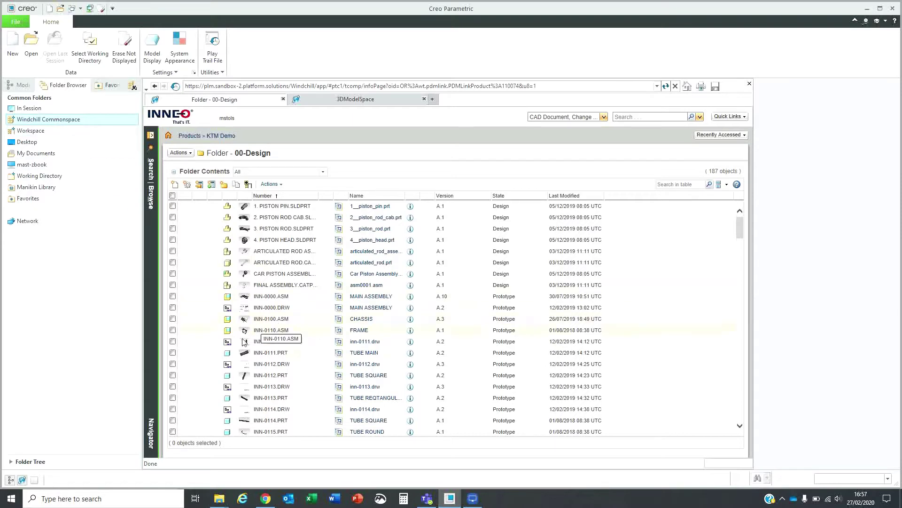
mouse_move(244, 343)
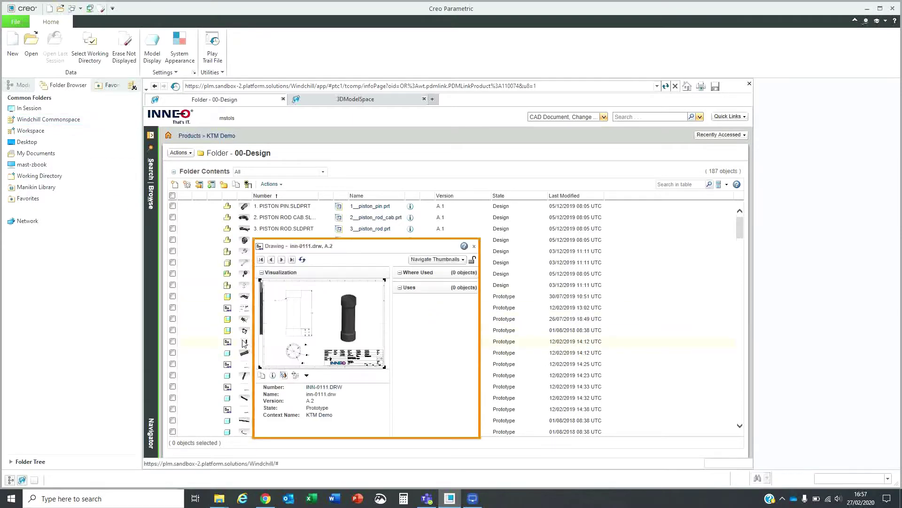
mouse_move(244, 297)
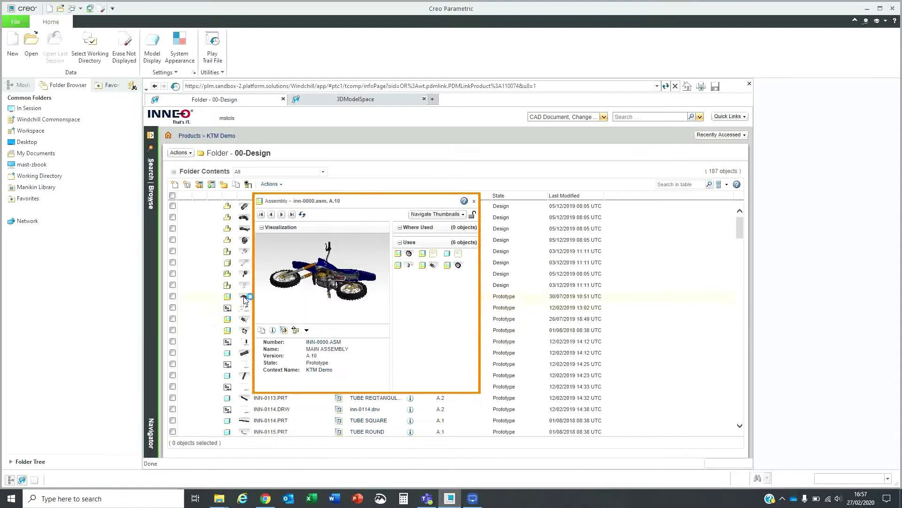
left_click(339, 299)
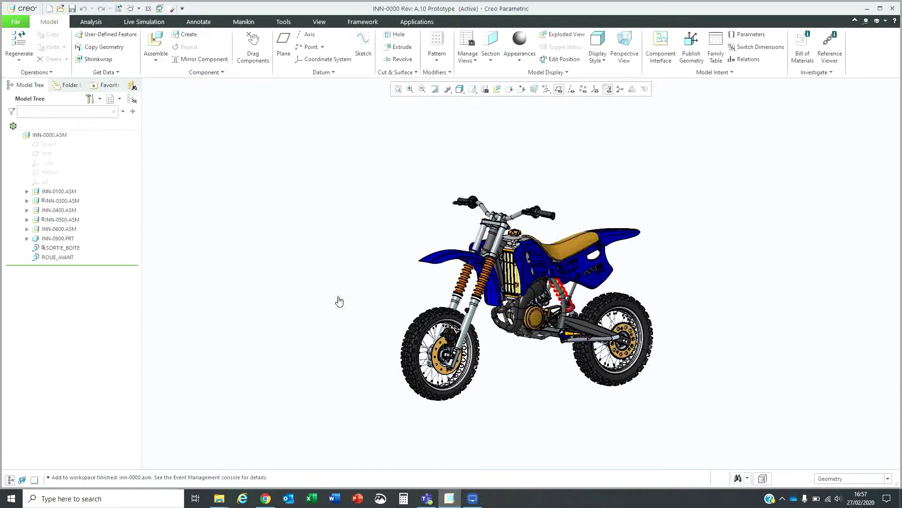
- Zoom and orbit the motorbike to a three-quarter view, then bring up the Tools tab
scroll(560, 357, "up", 2)
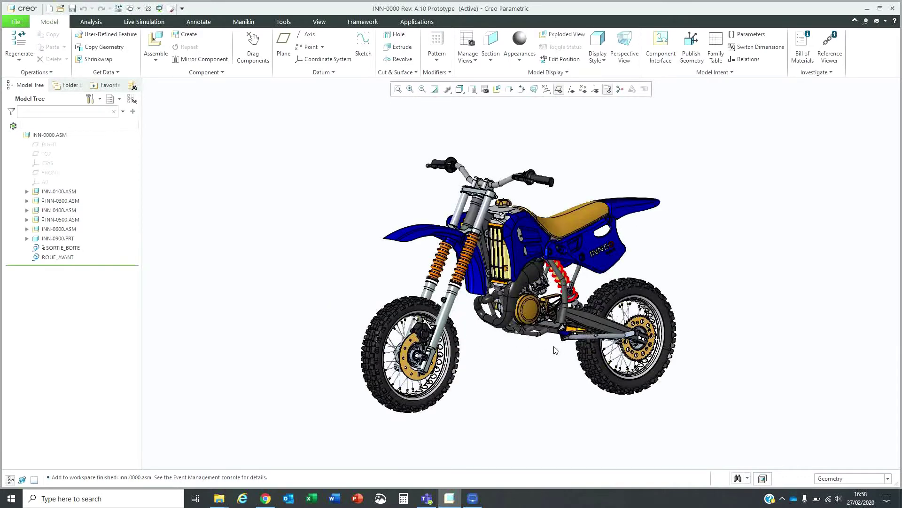
middle_click_drag(558, 329, 555, 335)
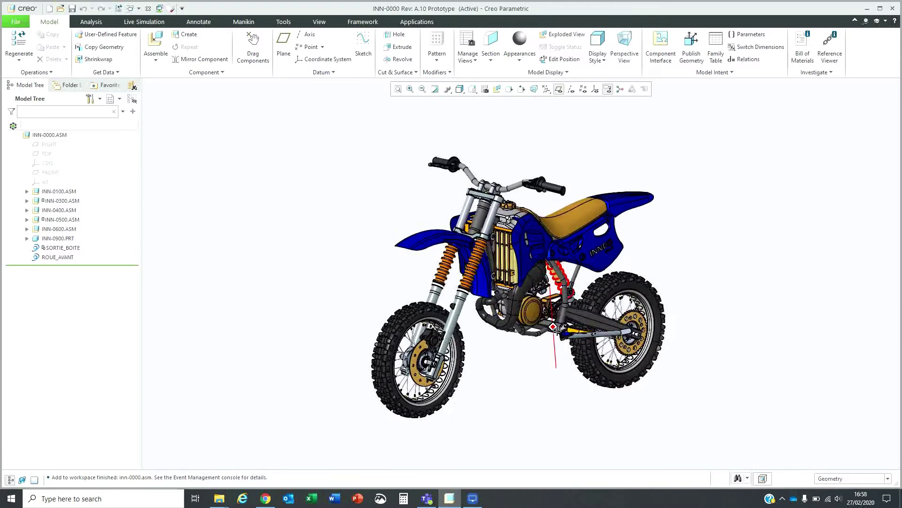
left_click(283, 22)
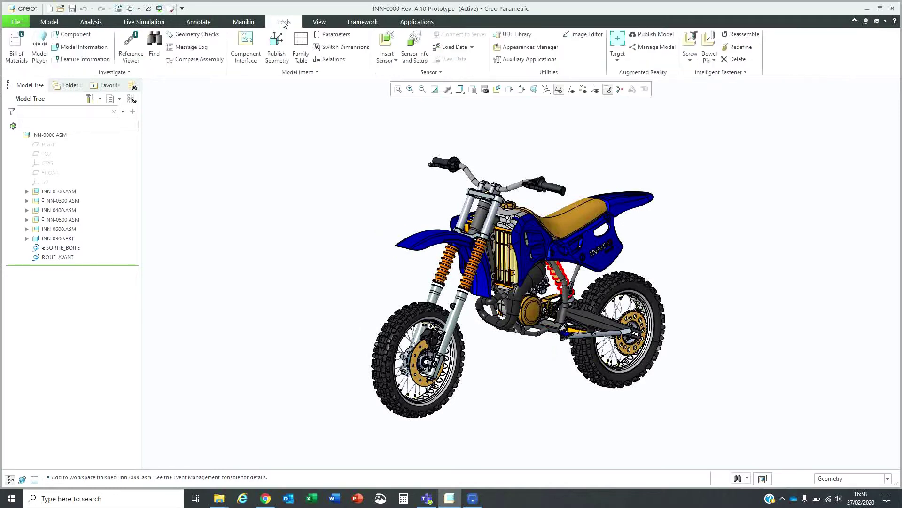
- Place a spatial target plane under the bike's wheels at distance 400 and finish the feature
left_click(618, 40)
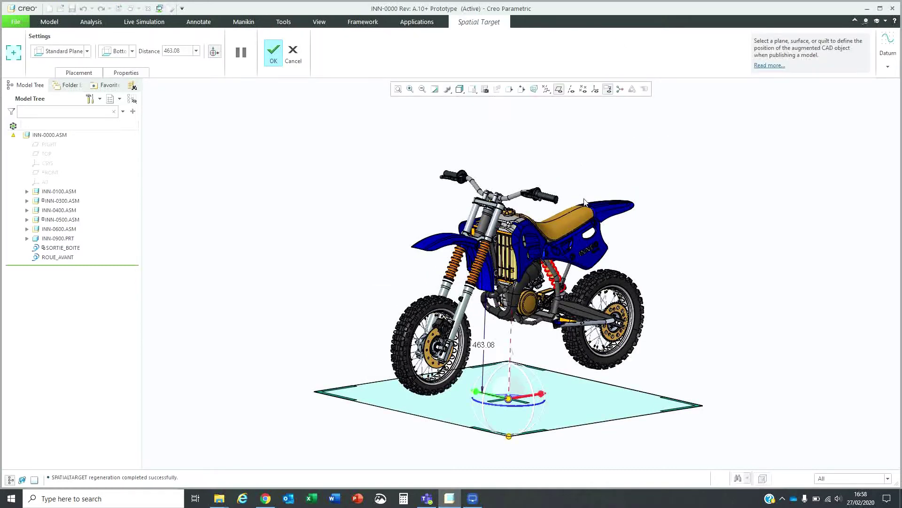
left_click_drag(510, 403, 512, 393)
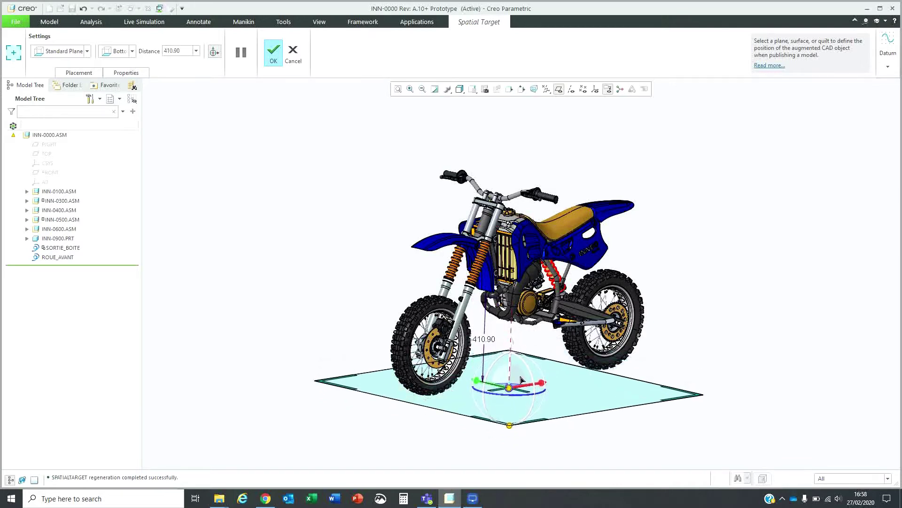
middle_click_drag(514, 385, 532, 319)
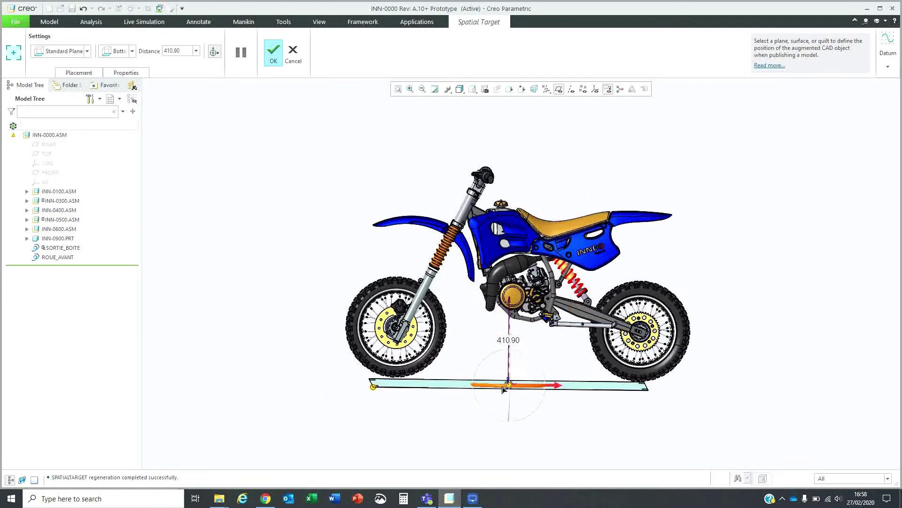
left_click_drag(509, 386, 513, 383)
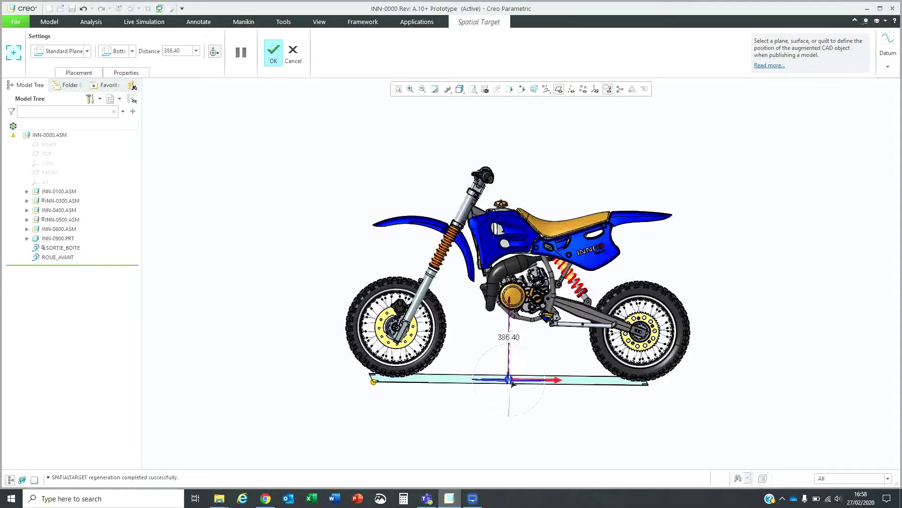
double_click(505, 339)
type("400")
key("Return")
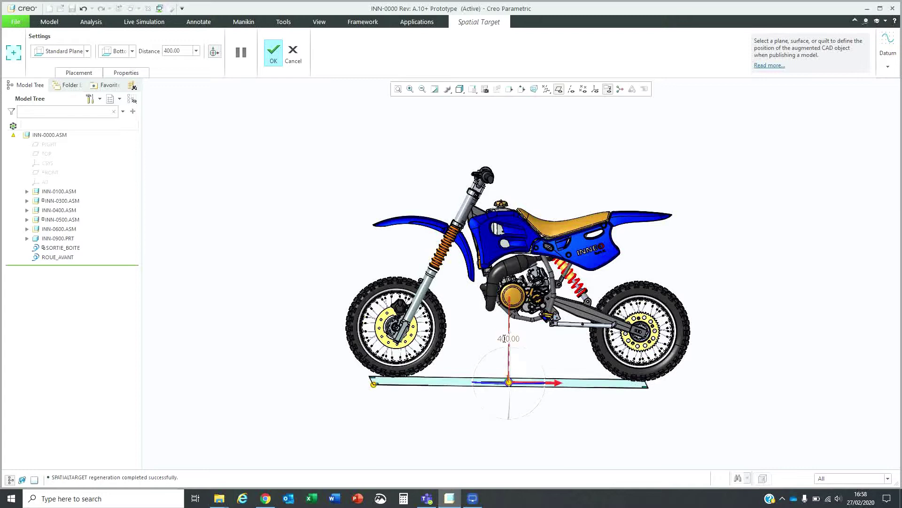
left_click(277, 56)
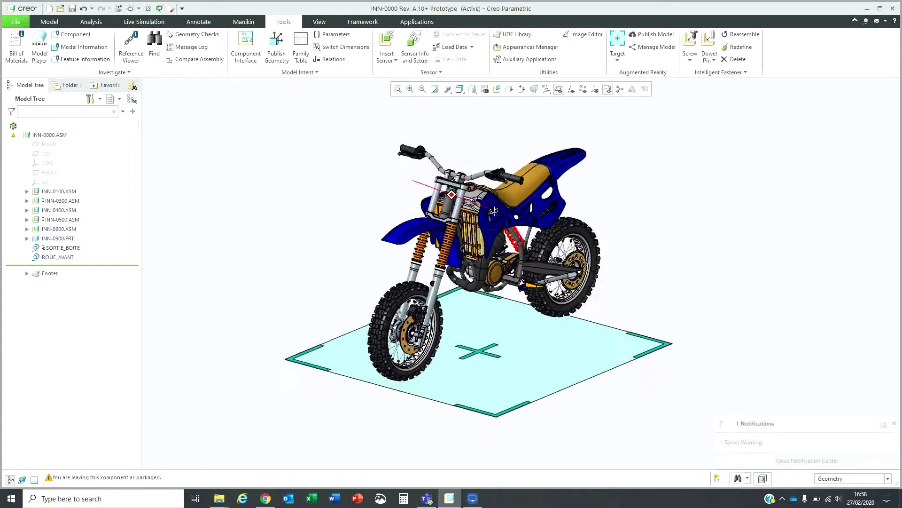
- Publish the experience model to Personal at High viewable quality, using the plane as spatial target
left_click(895, 423)
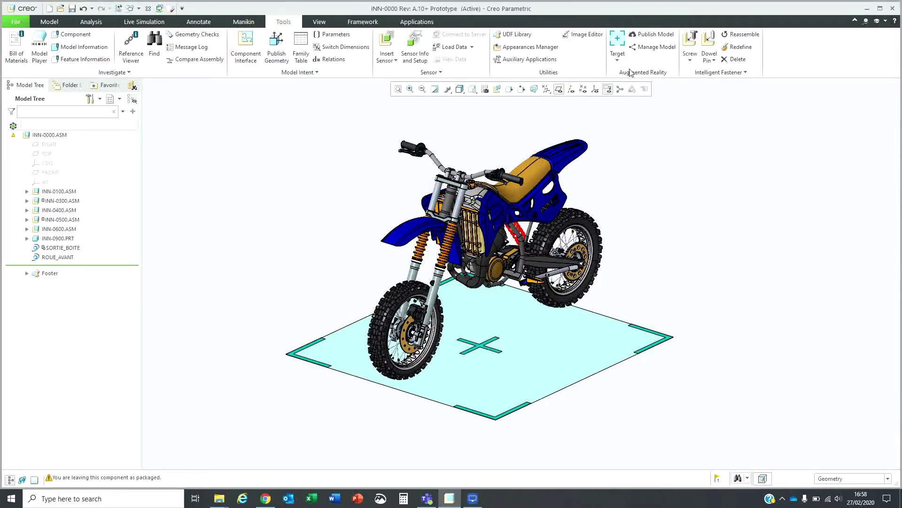
left_click(651, 38)
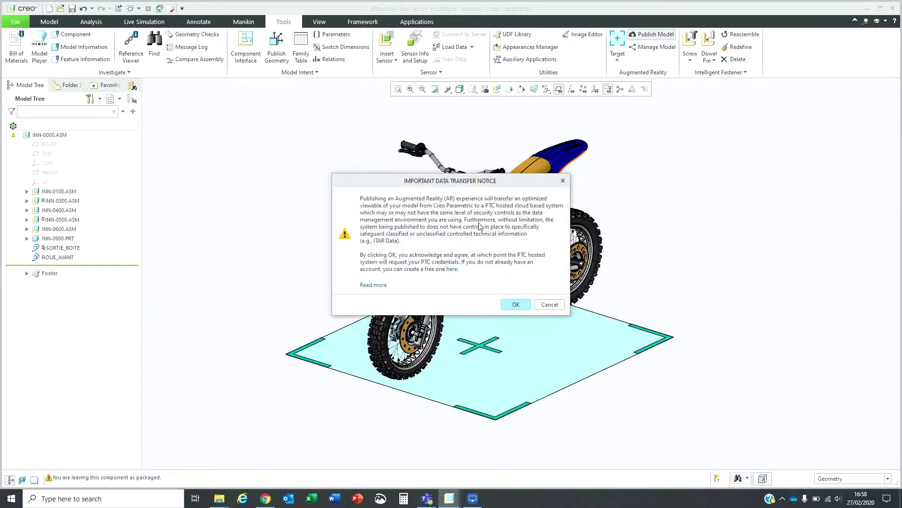
left_click(519, 305)
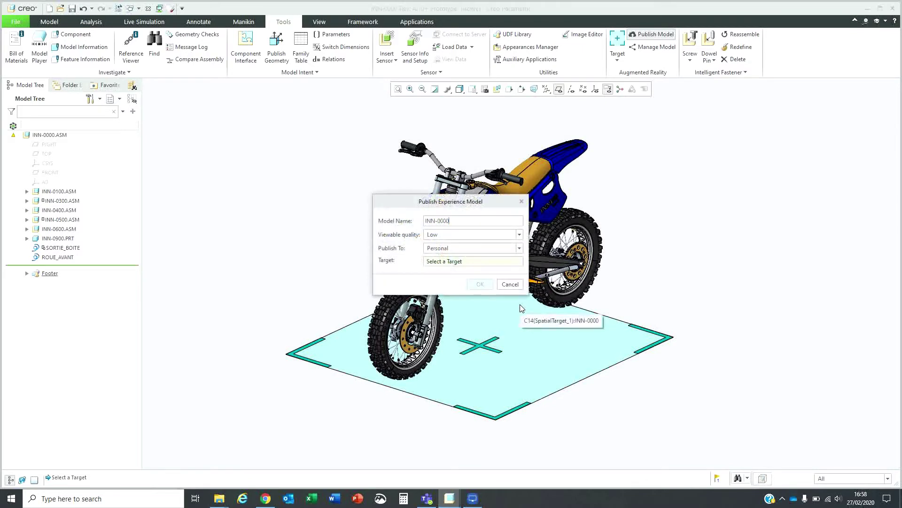
left_click(463, 236)
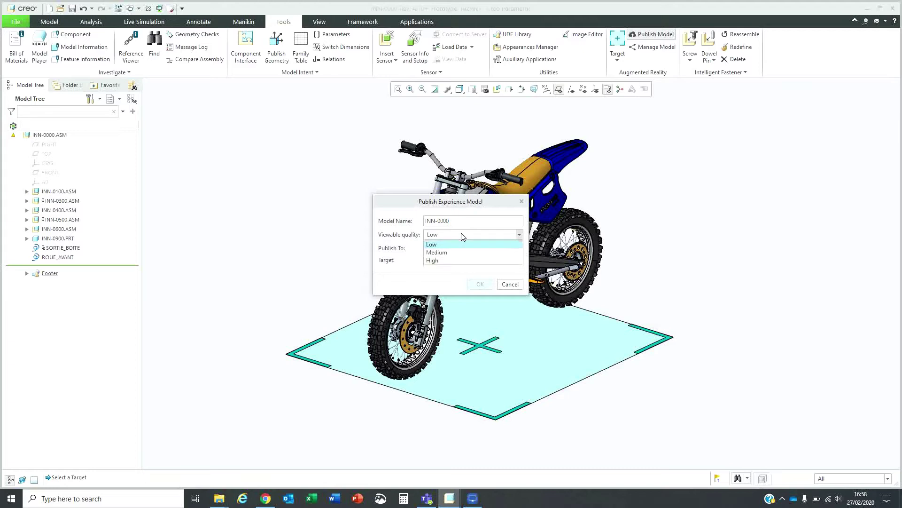
left_click(455, 261)
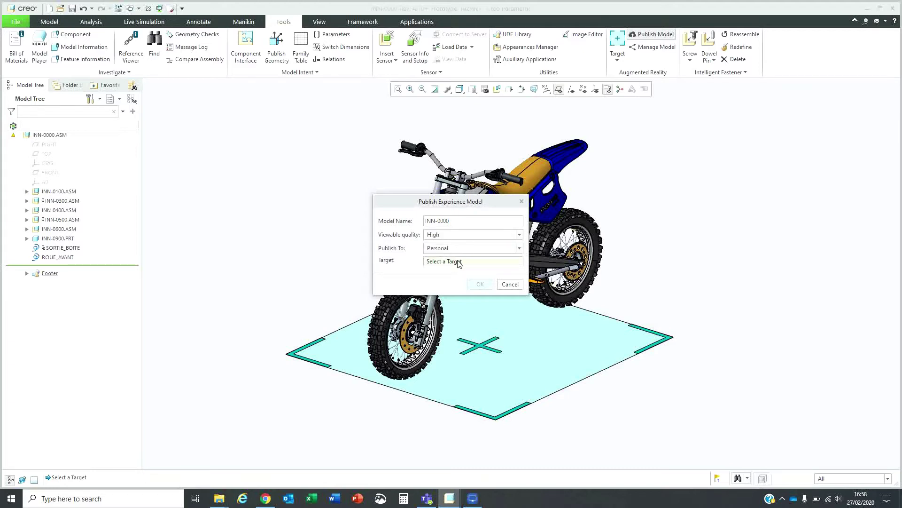
left_click(469, 324)
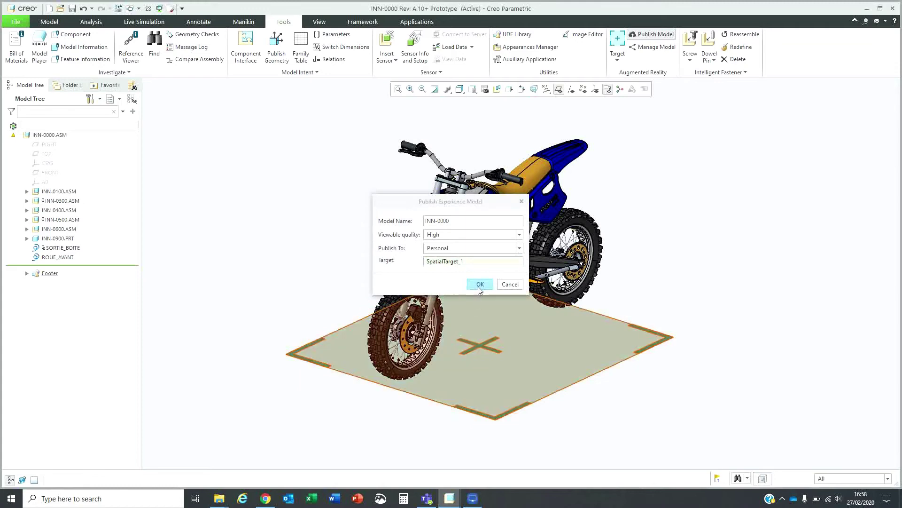
left_click(479, 284)
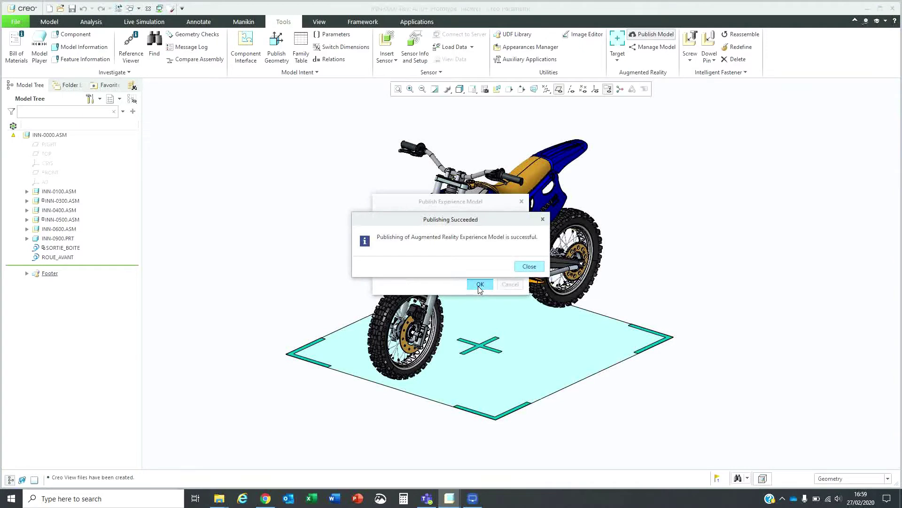
- Close the publishing success message and open Manage Model to see the inn-0000 dashboard
left_click(523, 268)
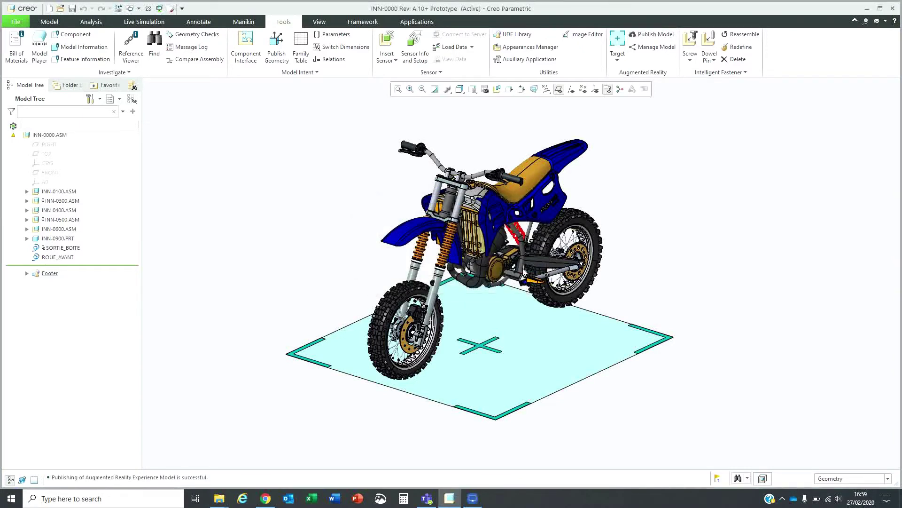
left_click(658, 48)
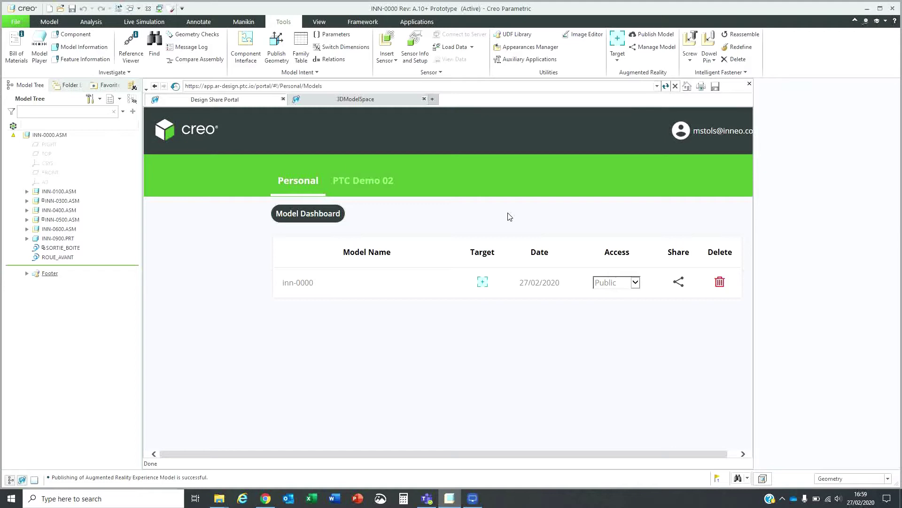
- Open the Share dialog for inn-0000 and enter the recipient's e-mail address
left_click(677, 283)
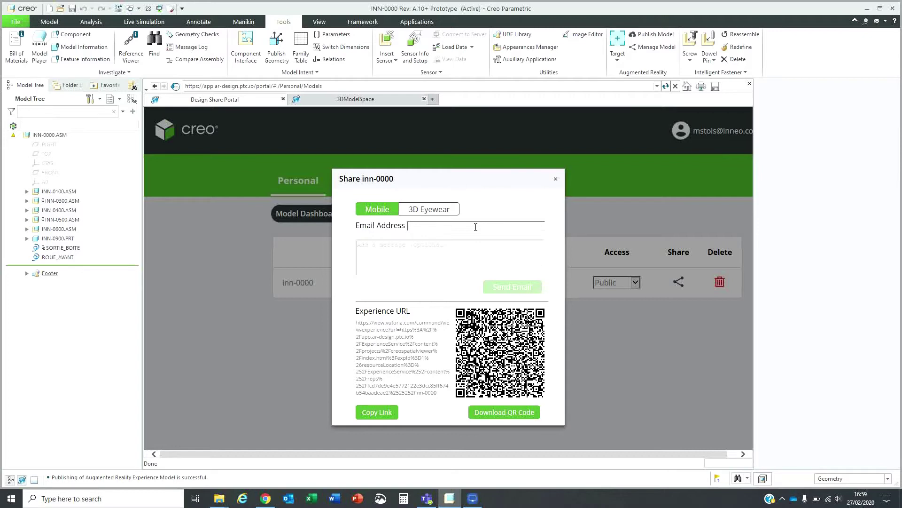
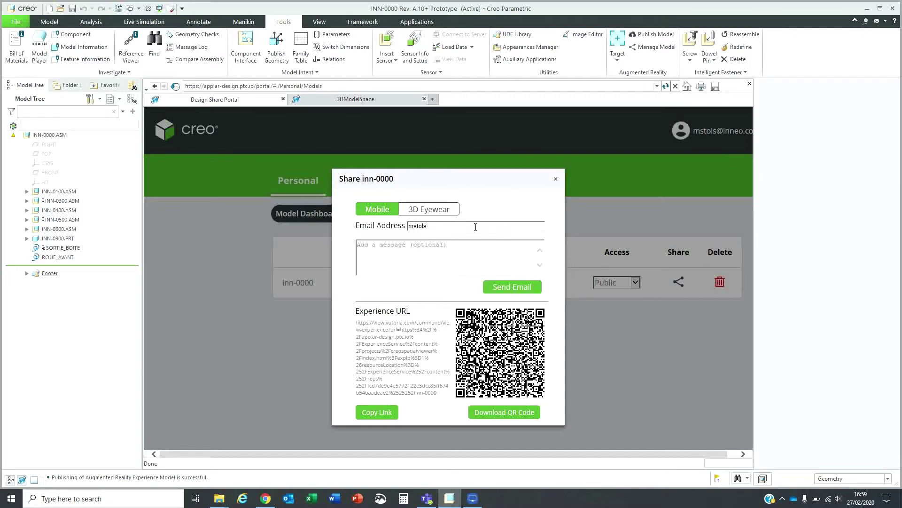
left_click(473, 499)
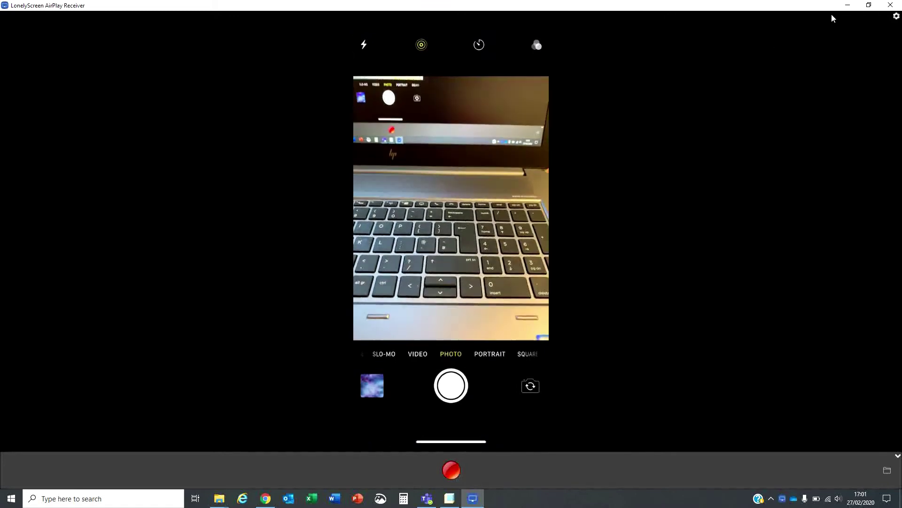
left_click(848, 5)
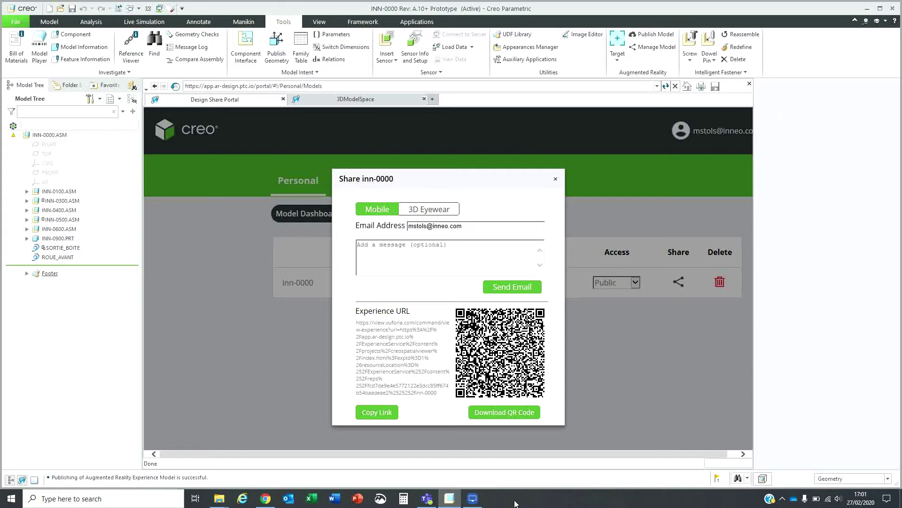
left_click(473, 498)
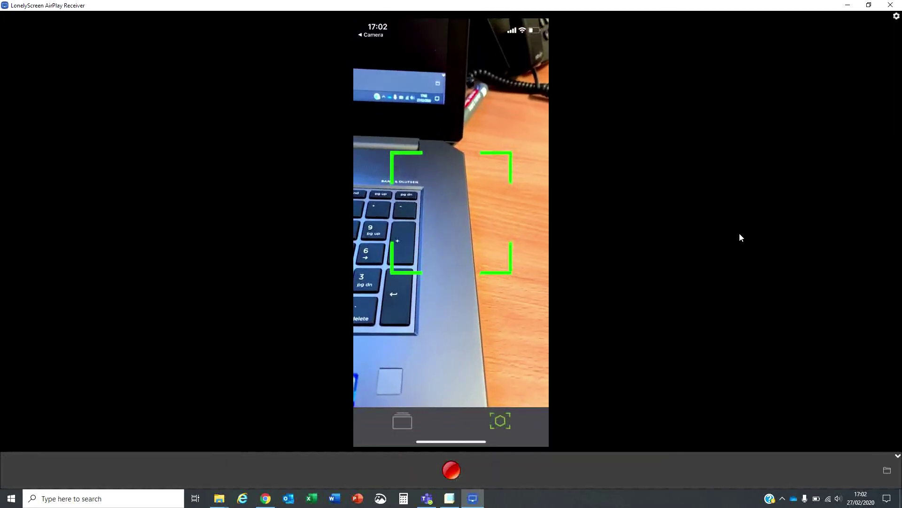
- Return to the Share dialog, e-mail the inn-0000 experience link, and acknowledge the confirmation
key("alt+Tab")
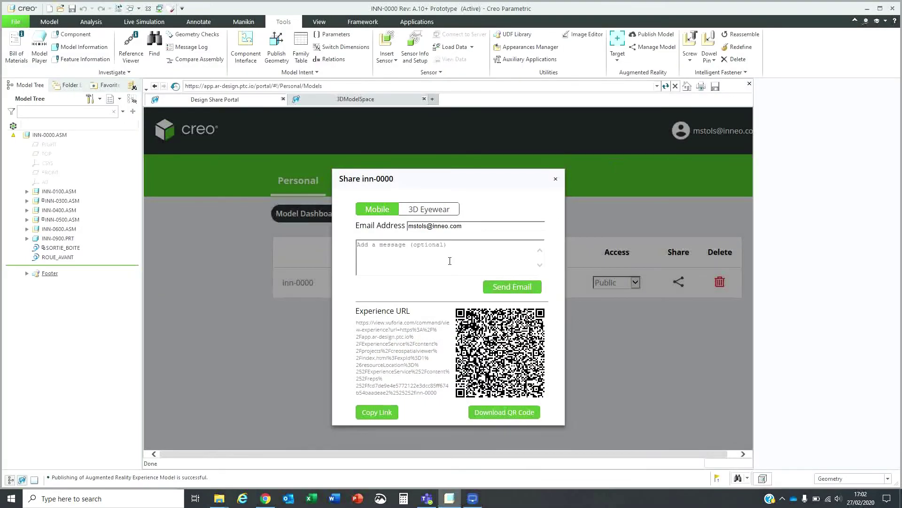
left_click(502, 287)
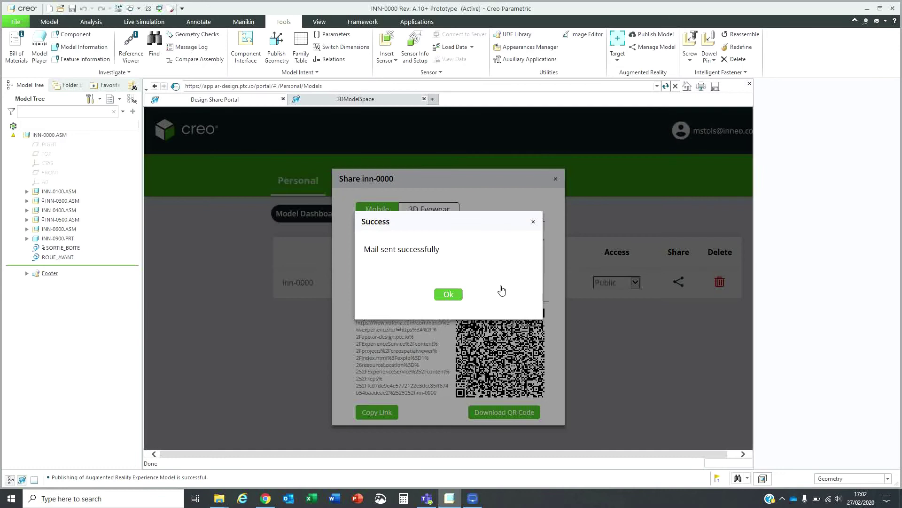
left_click(444, 295)
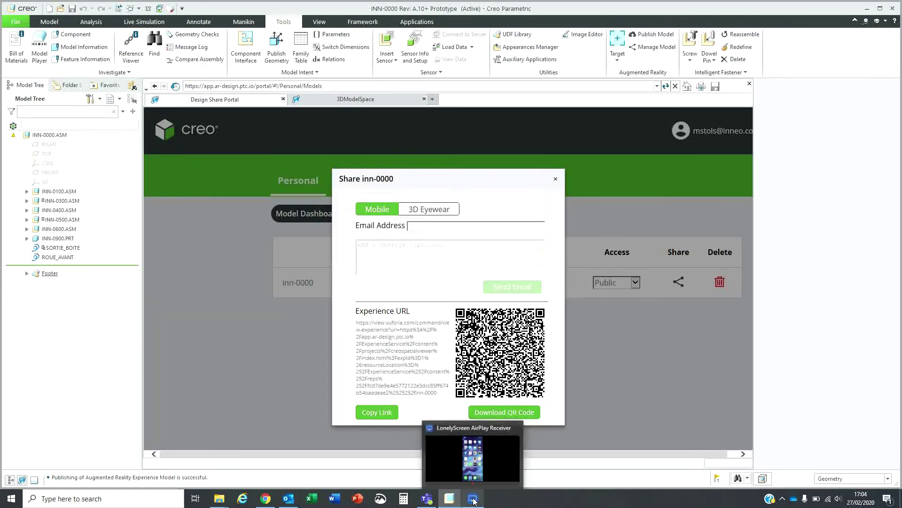
- Bring LonelyScreen forward to show the mirrored phone's home screen
left_click(474, 500)
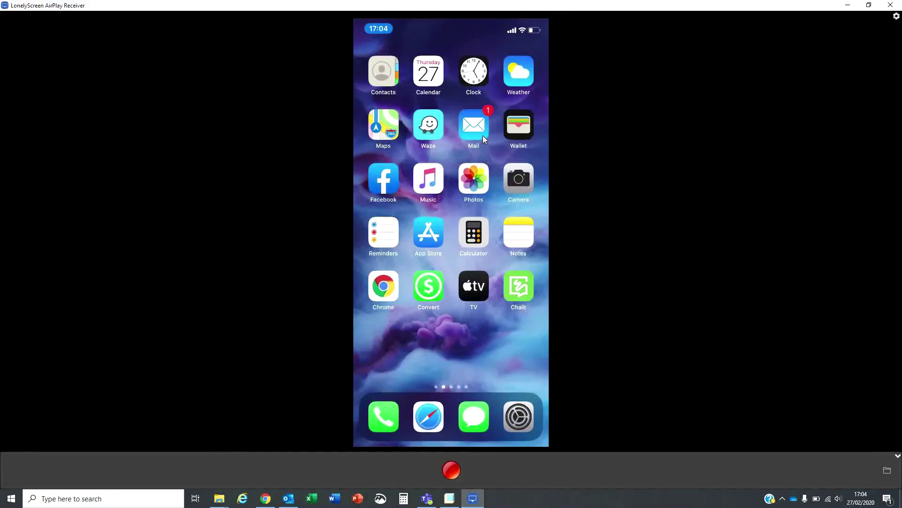